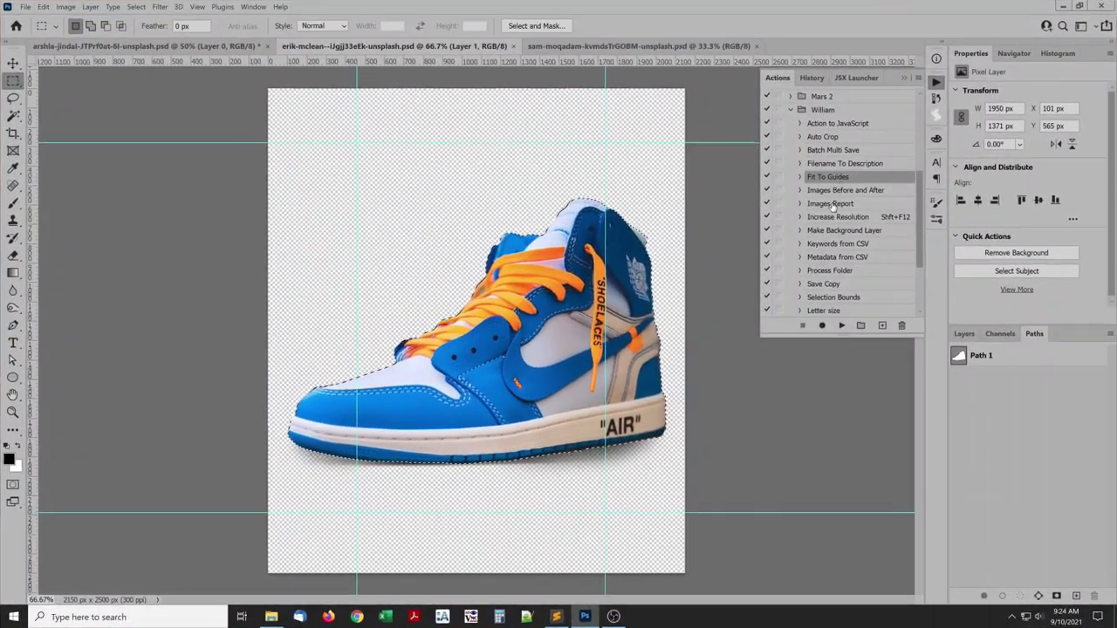
- Run the Fit To Guides action so the shoe sits centred within the guide margins
left_click(846, 325)
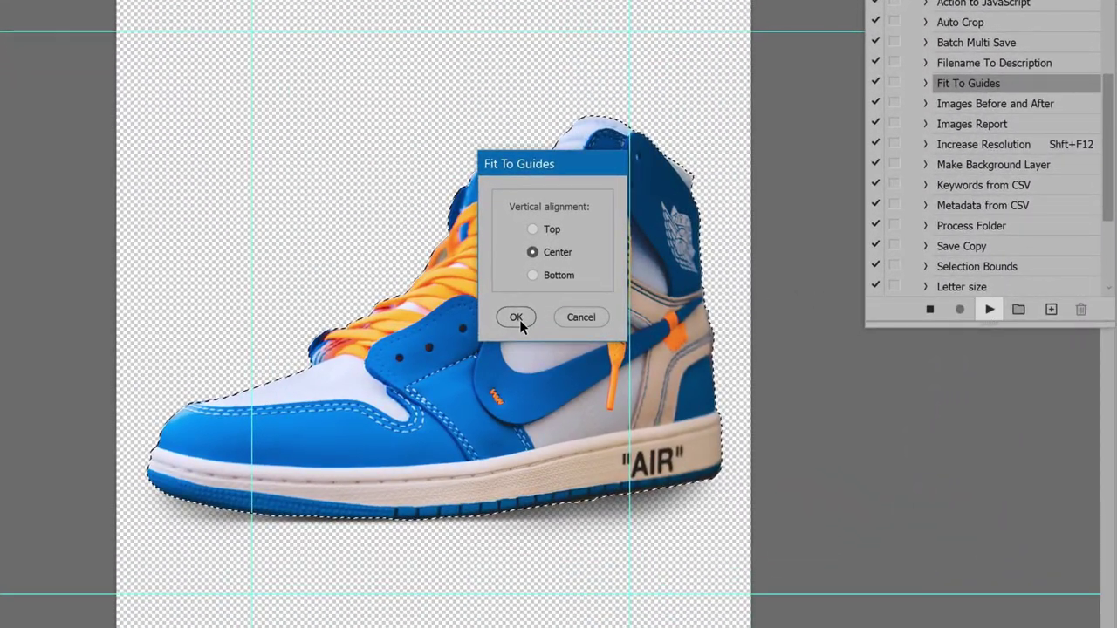
left_click(517, 317)
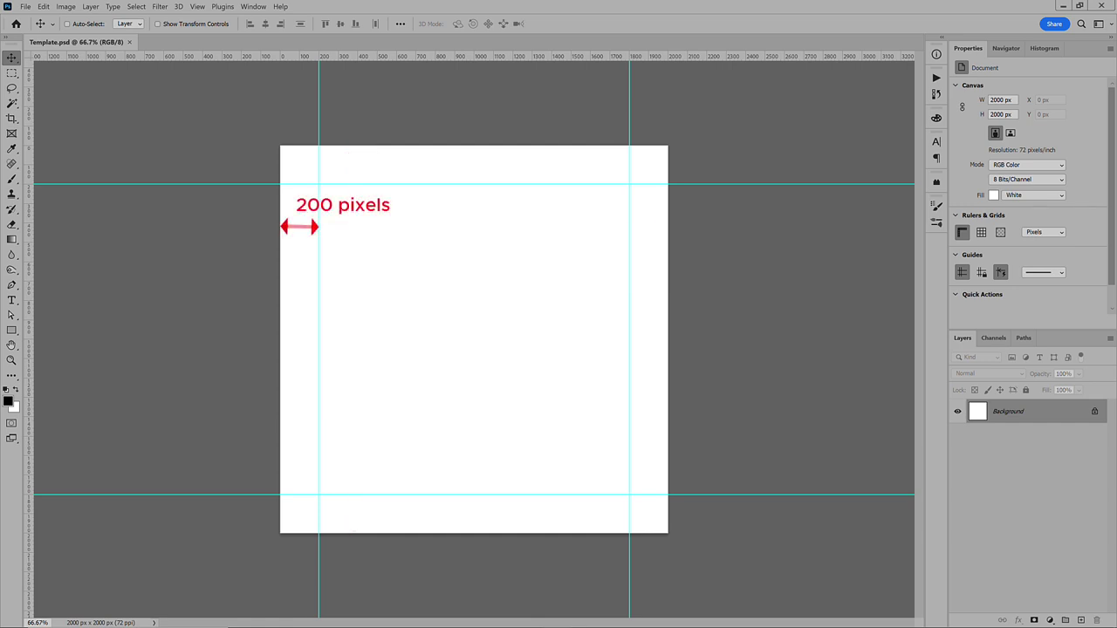
- Drag the right and top margin guides inward as a demonstration, then undo the moves
left_click_drag(628, 301, 559, 294)
left_click_drag(611, 184, 601, 239)
key("ctrl+z")
key("ctrl+z")
- Set the background colour to light pink fb9595 and show the Actions panel
left_click(18, 406)
left_click(394, 177)
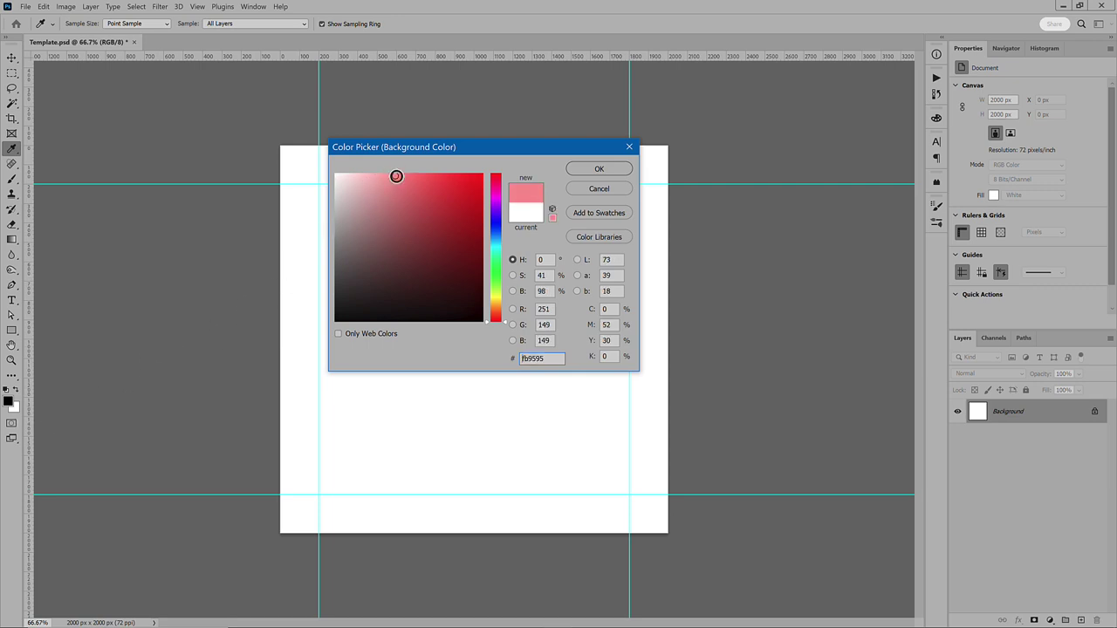
left_click(581, 168)
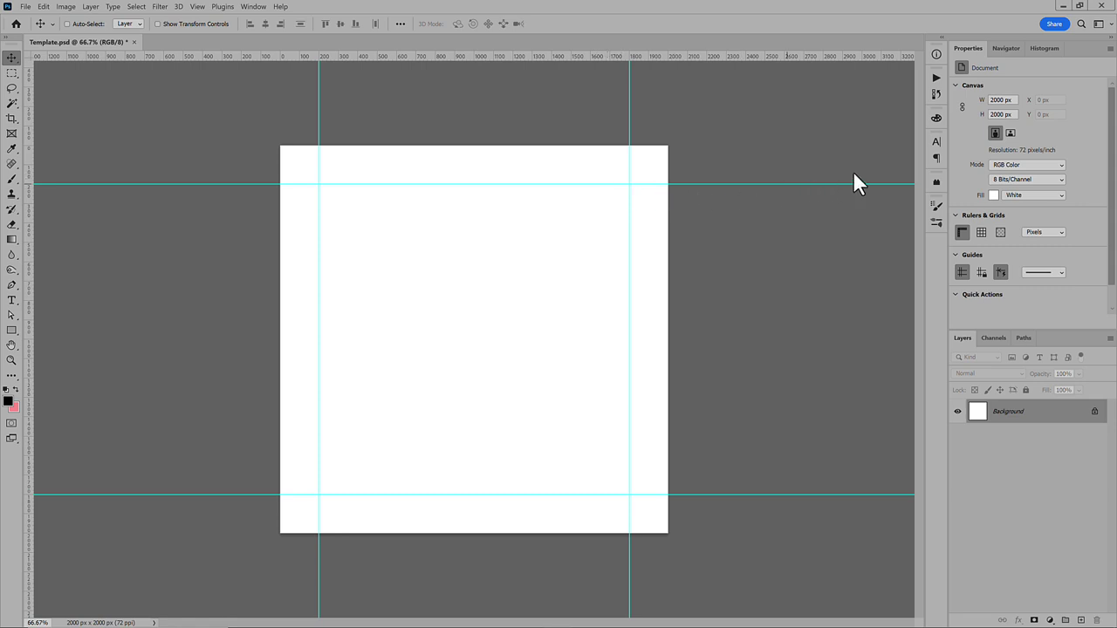
left_click(936, 77)
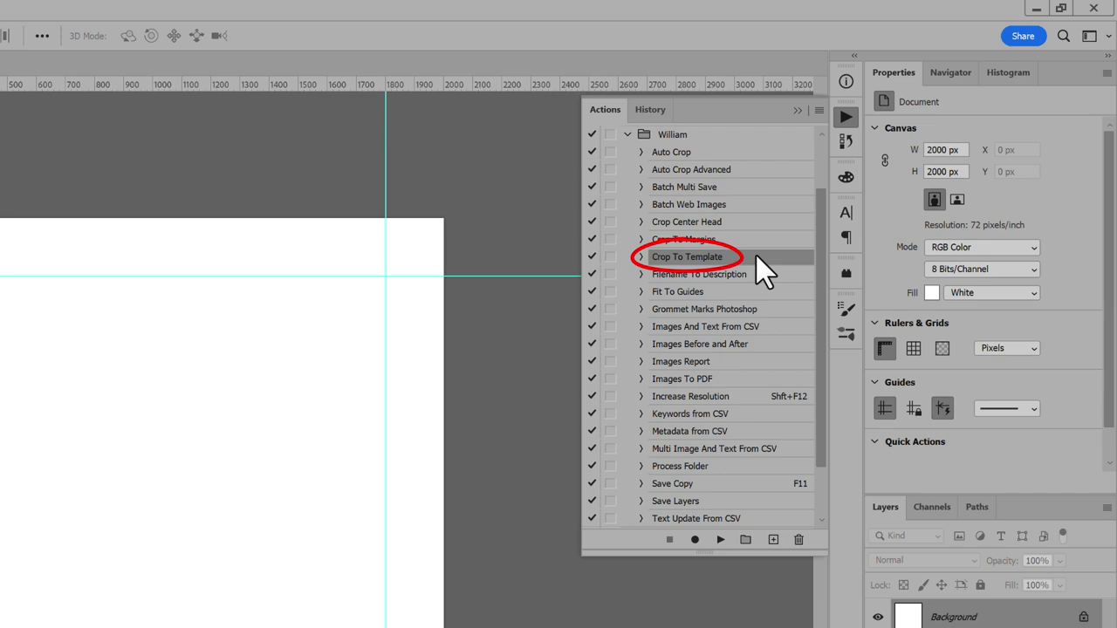
- Play the Crop To Template action to bring up its settings dialog
left_click(719, 540)
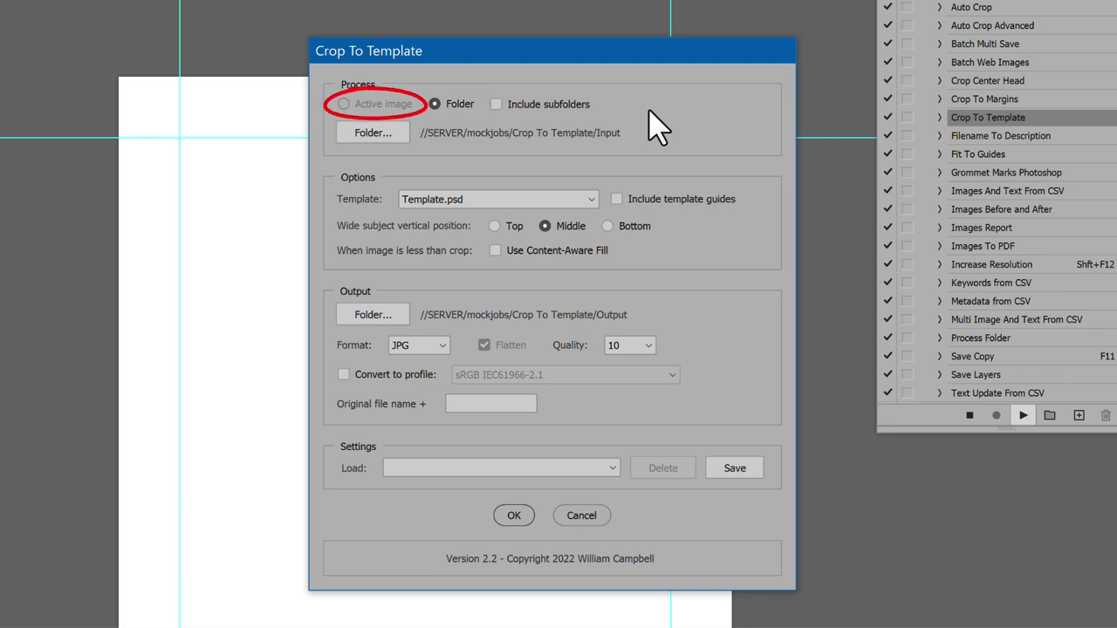
left_click(390, 138)
left_click(852, 533)
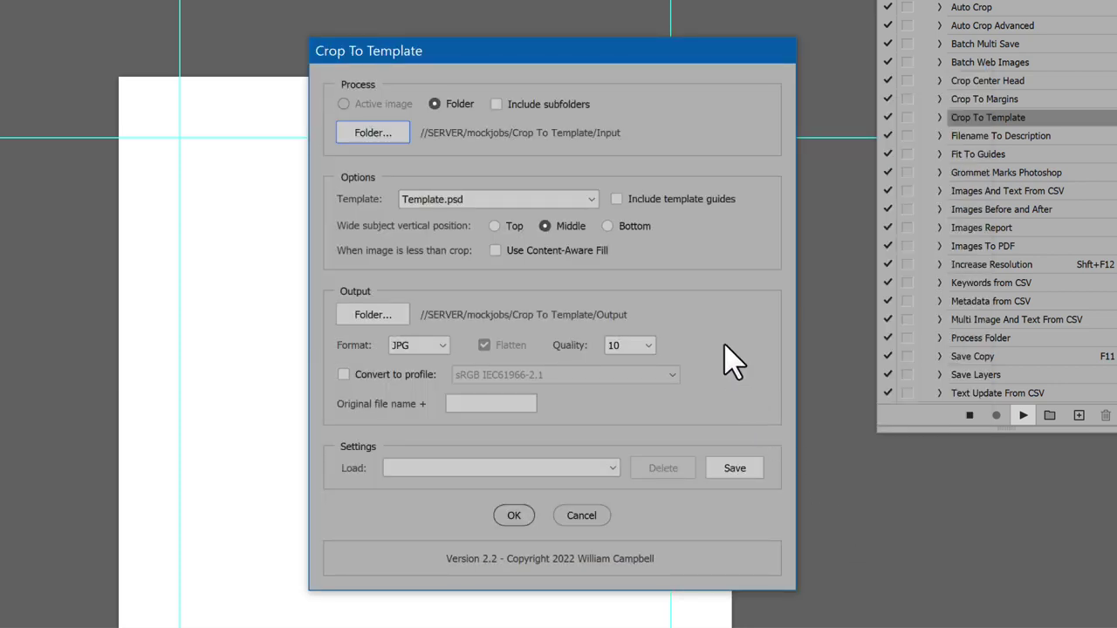
left_click(497, 104)
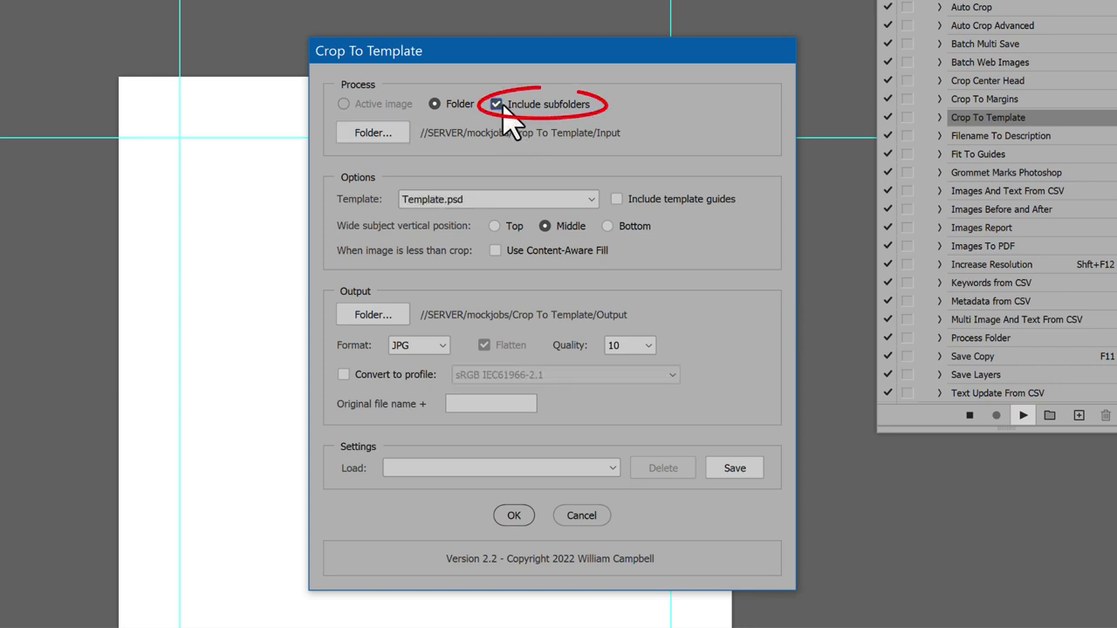
left_click(497, 105)
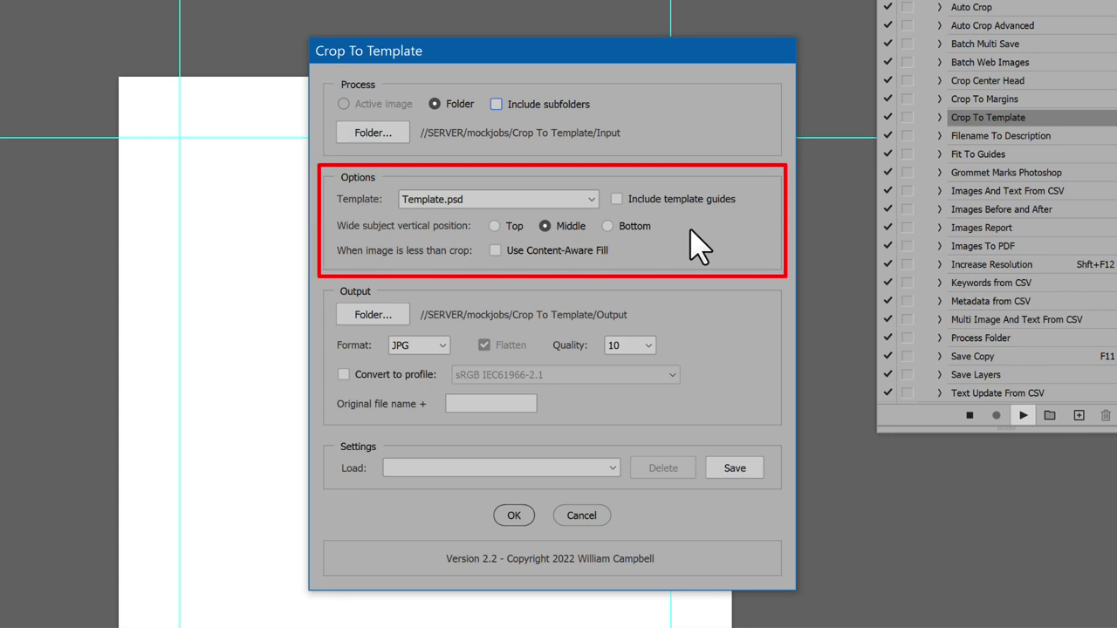
left_click(587, 199)
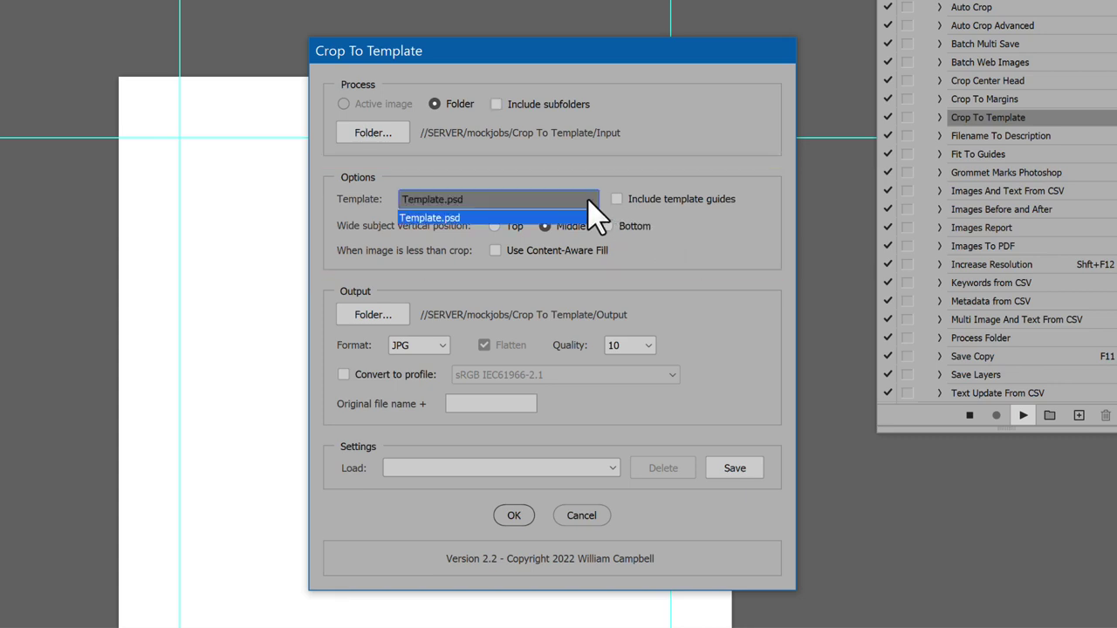
left_click(587, 199)
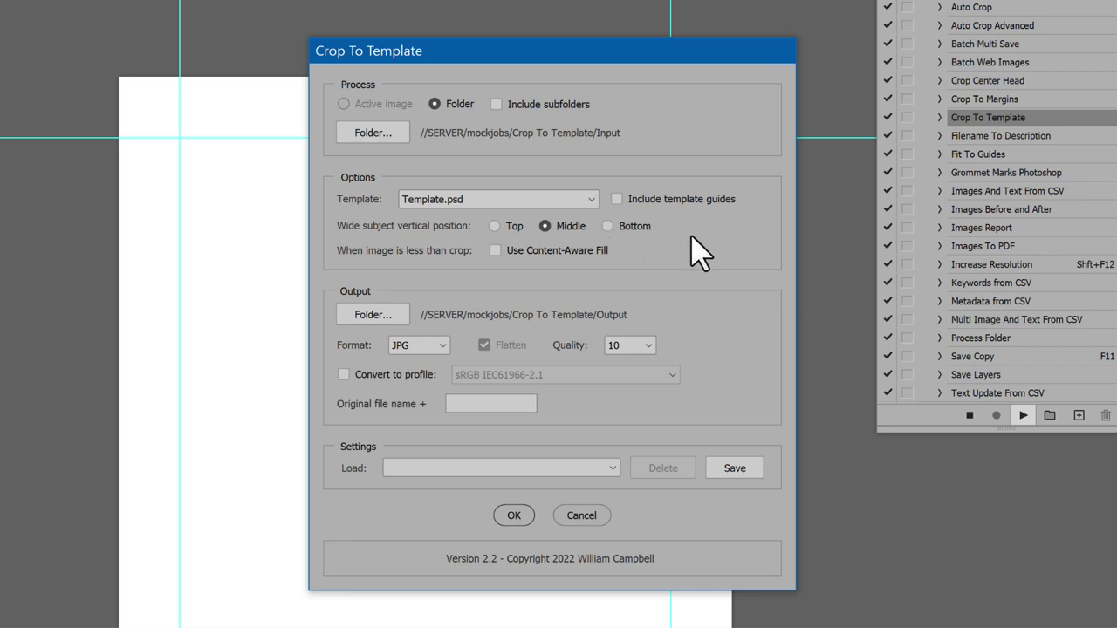
left_click(619, 202)
left_click(619, 199)
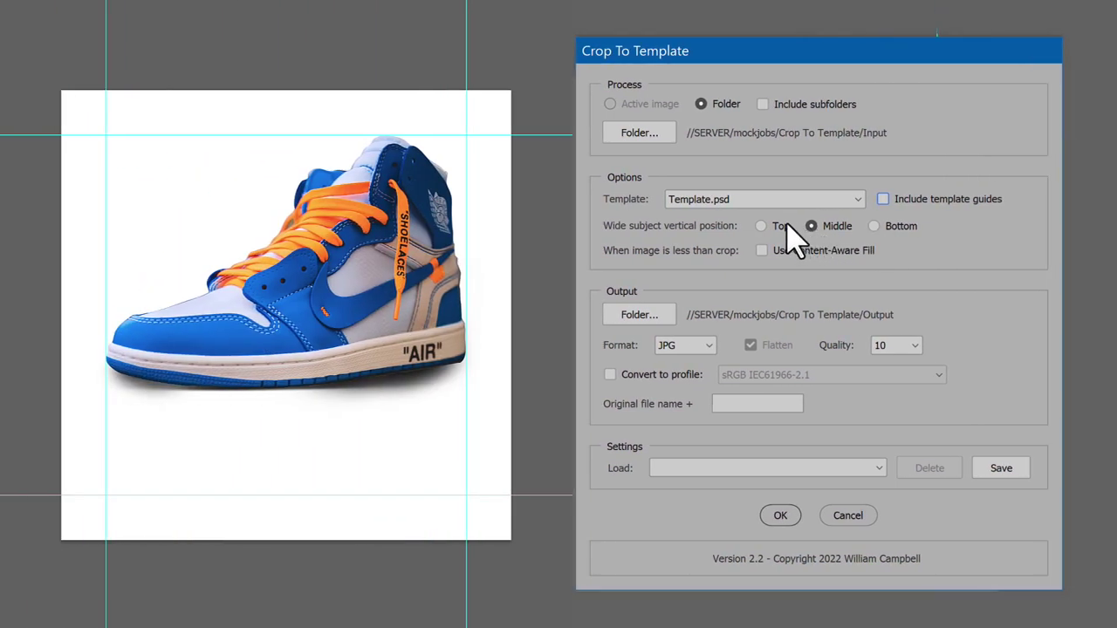
- After trying Top and Middle, set the wide-subject vertical position to Bottom
left_click(783, 227)
left_click(840, 228)
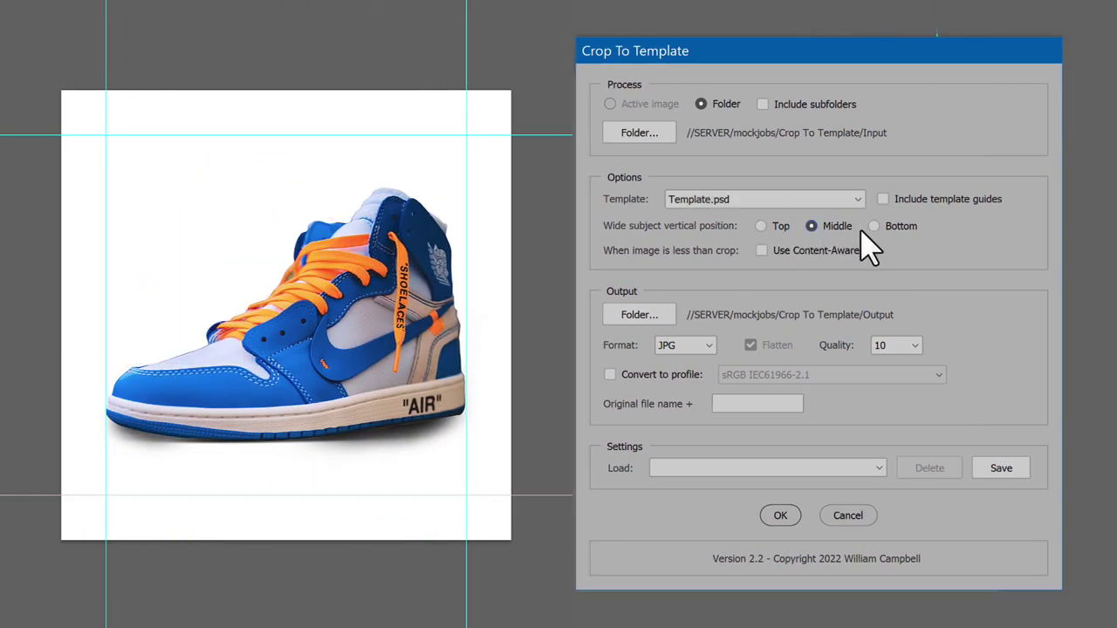
left_click(874, 229)
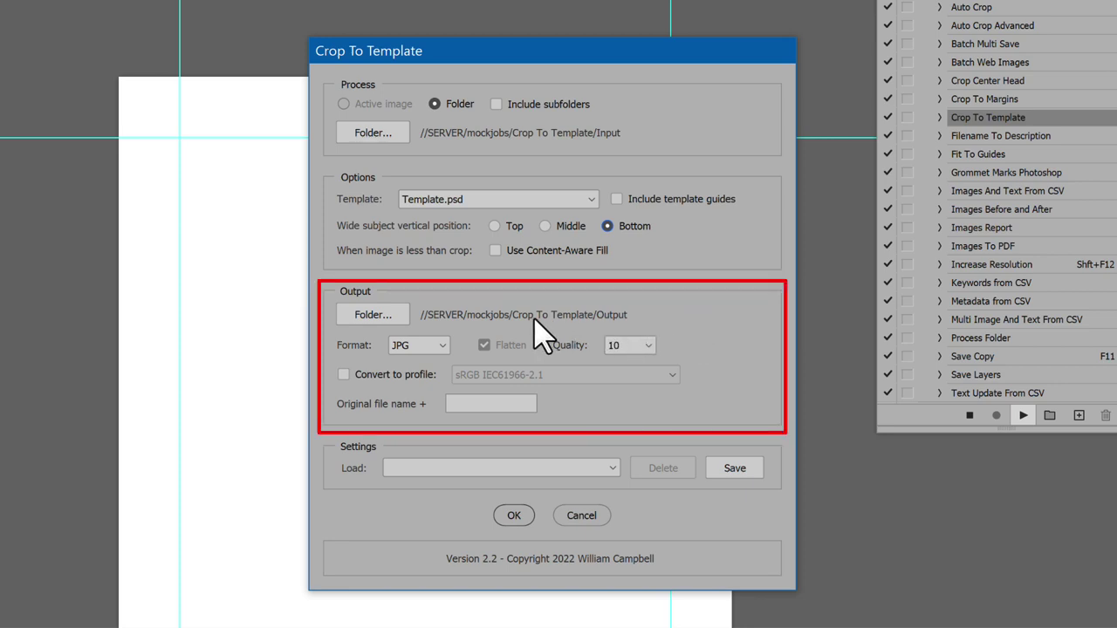
- Save output to the Crop To Template Output folder as JPG at quality 10
left_click(393, 317)
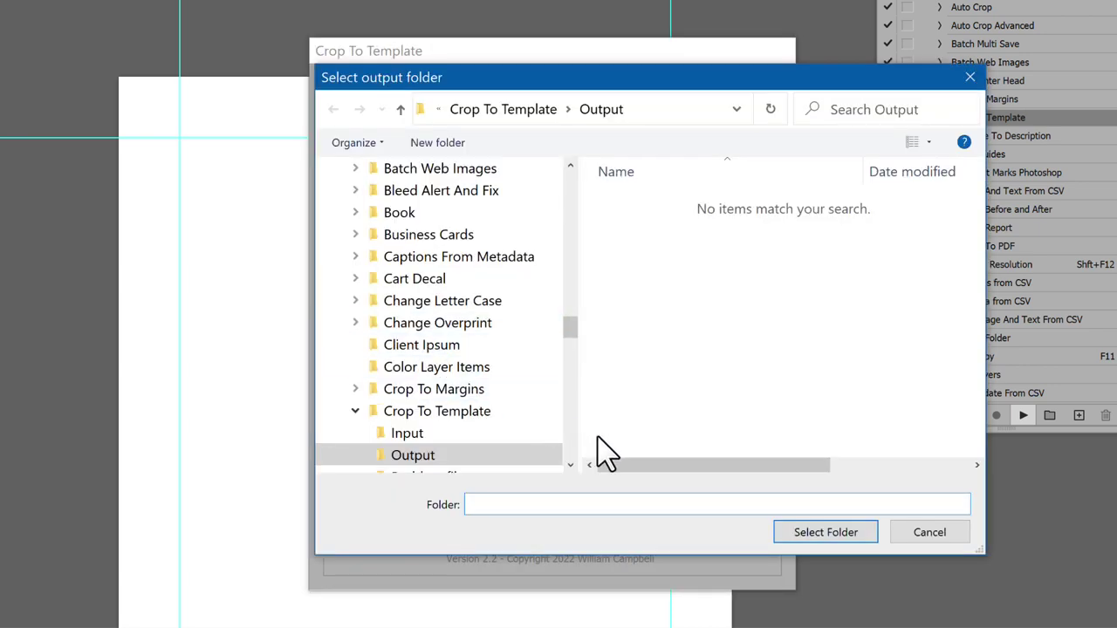
left_click(821, 535)
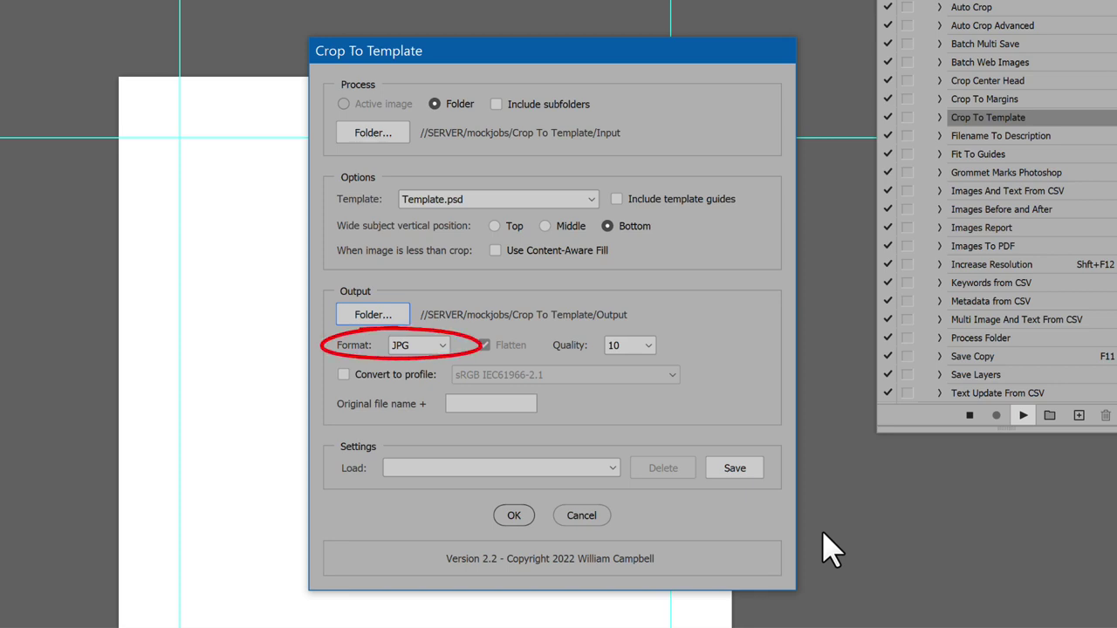
left_click(445, 347)
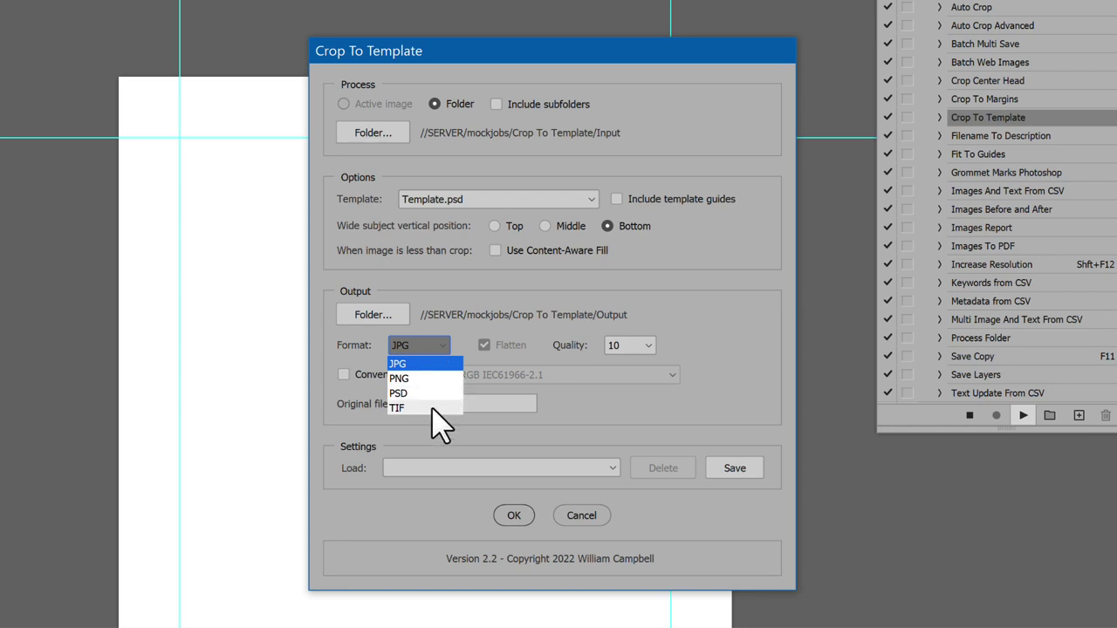
left_click(479, 372)
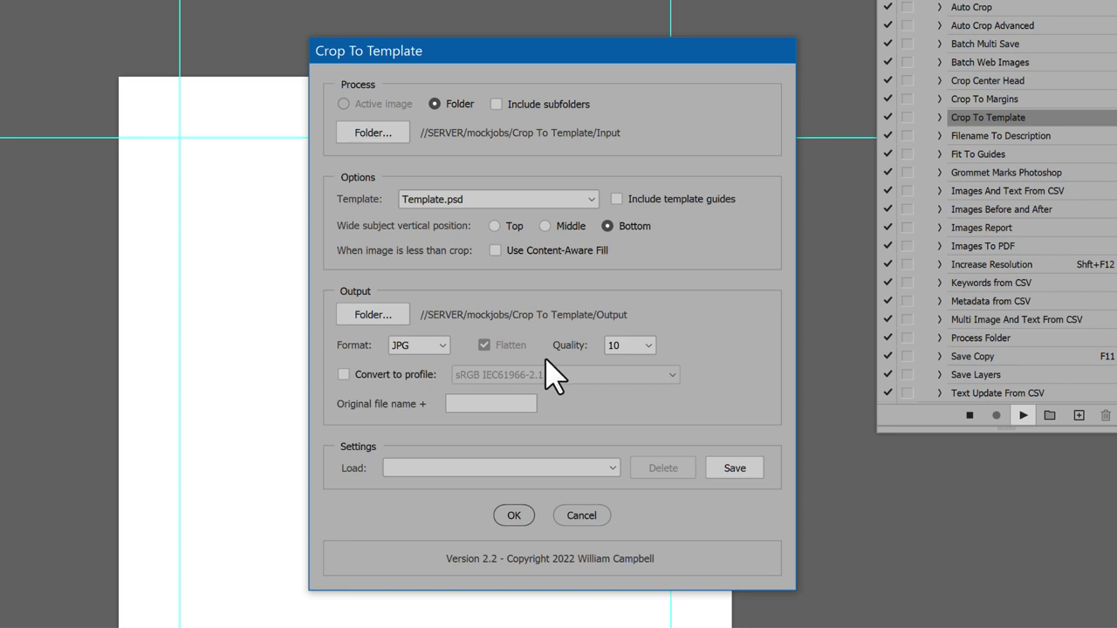
left_click(650, 347)
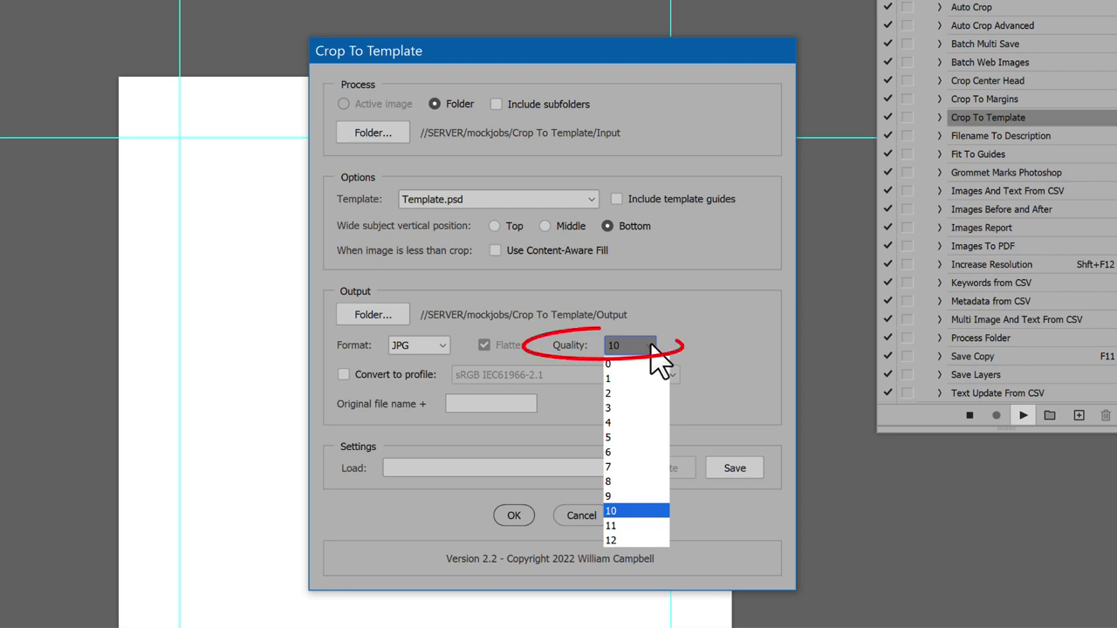
left_click(652, 344)
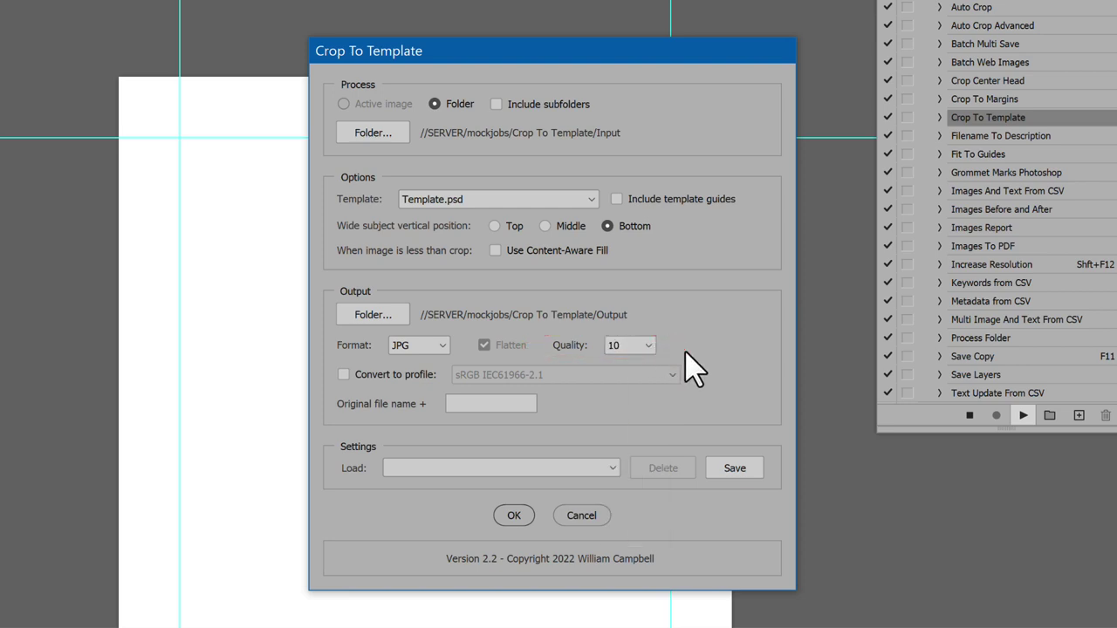
- Keep colour profile conversion off and append '-cropped' to the output file names
left_click(343, 376)
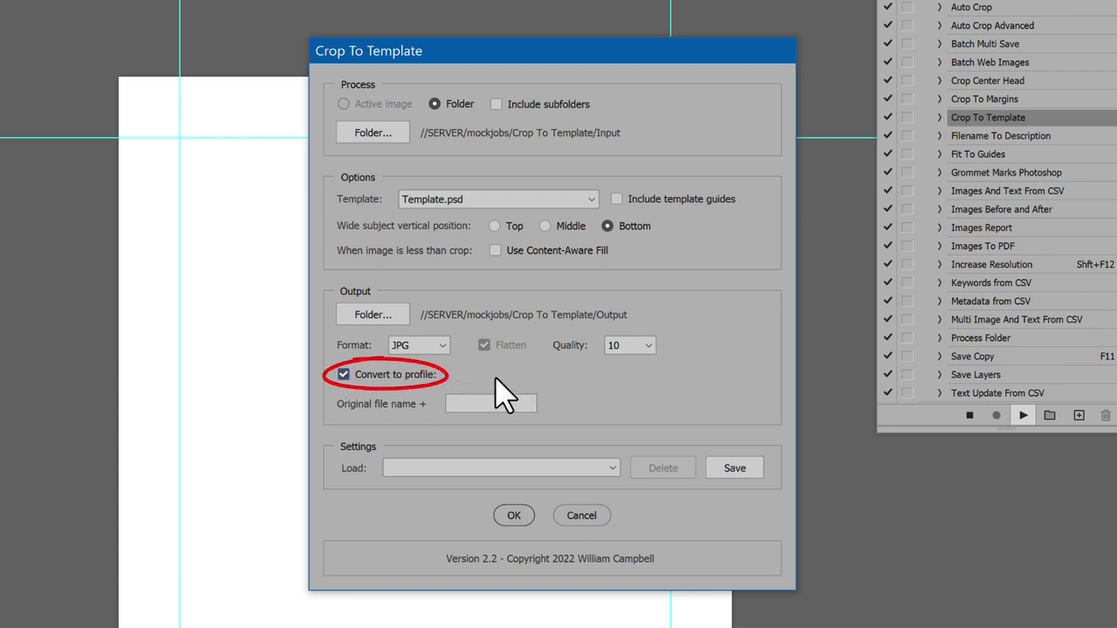
left_click(494, 375)
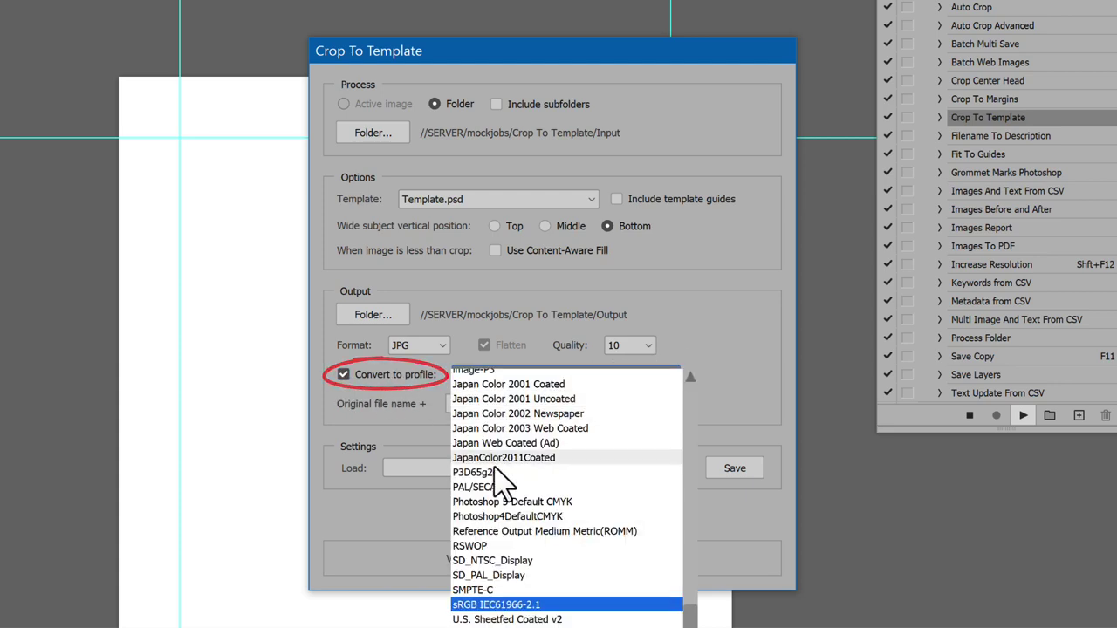
left_click(578, 605)
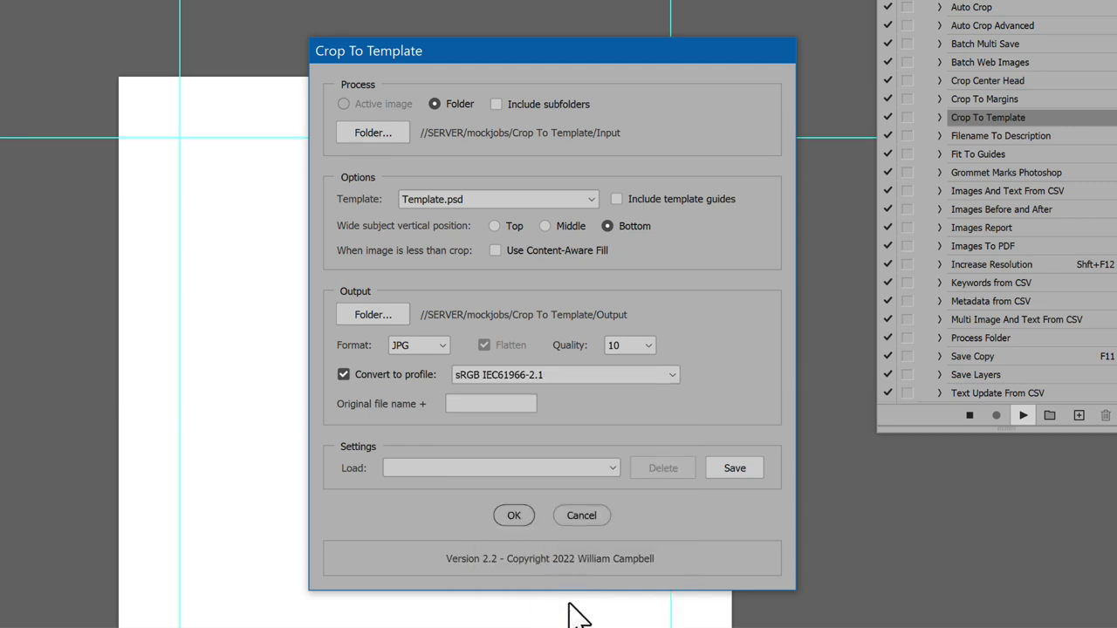
left_click(404, 376)
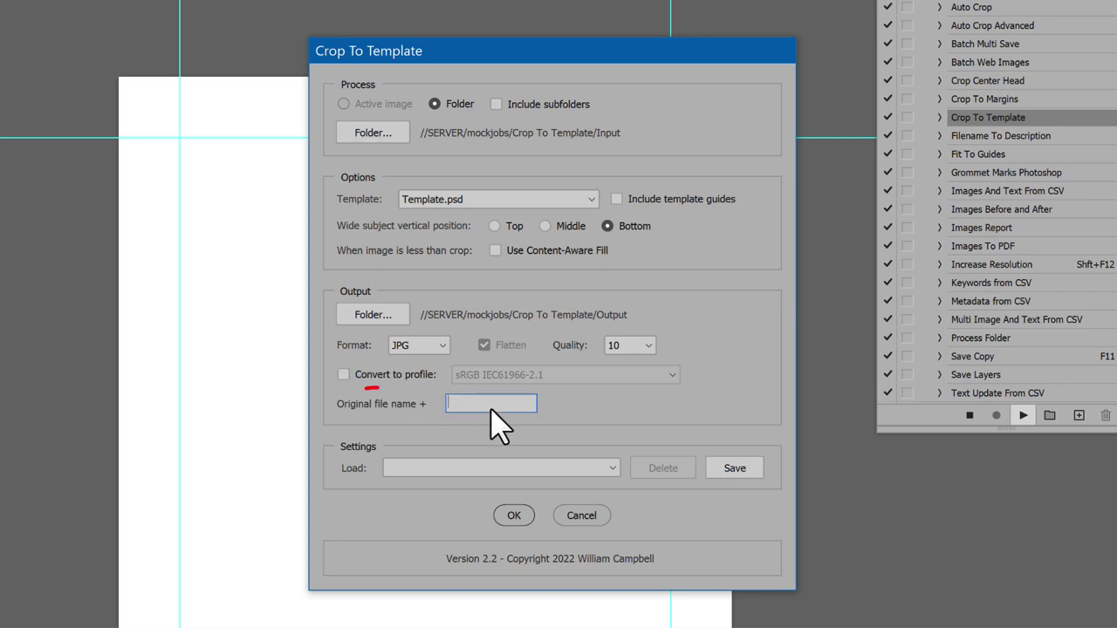
type("-cropped")
- Start the batch crop so all 9 images get processed
left_click(514, 514)
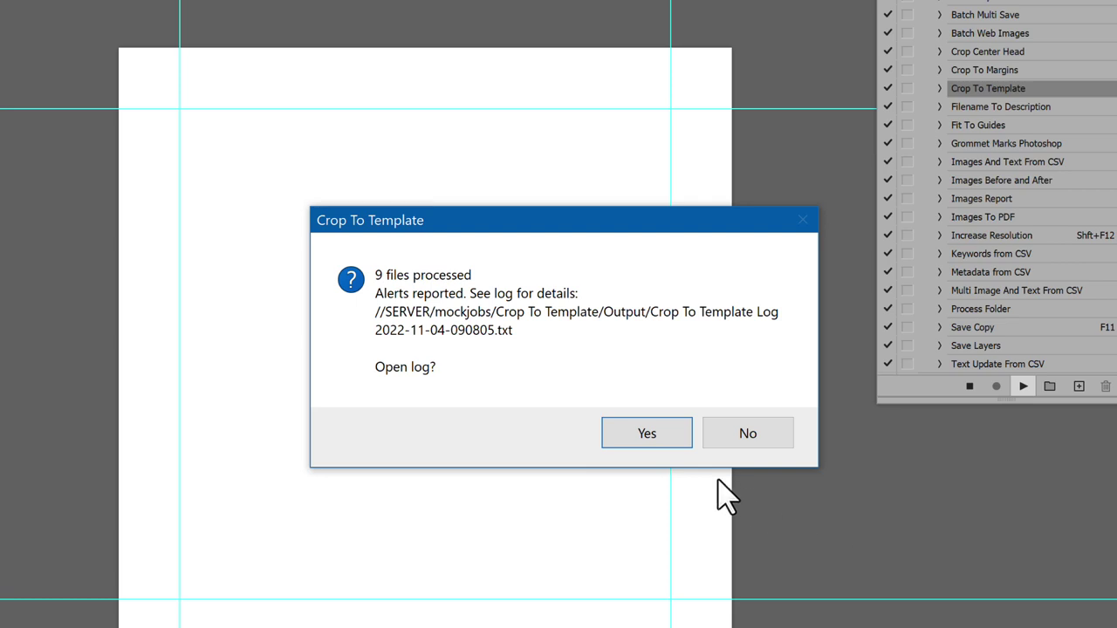
- Open the Crop To Template log of processing alerts in Notepad
left_click(648, 434)
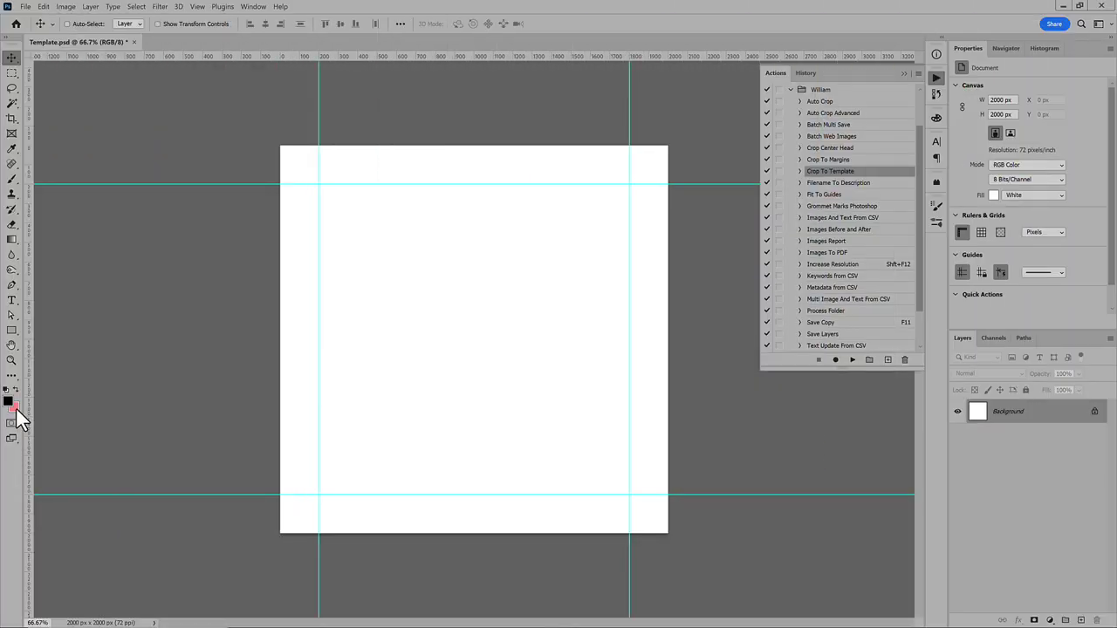
- Set the background colour to light grey with RGB values 230, 230, 230
left_click(19, 412)
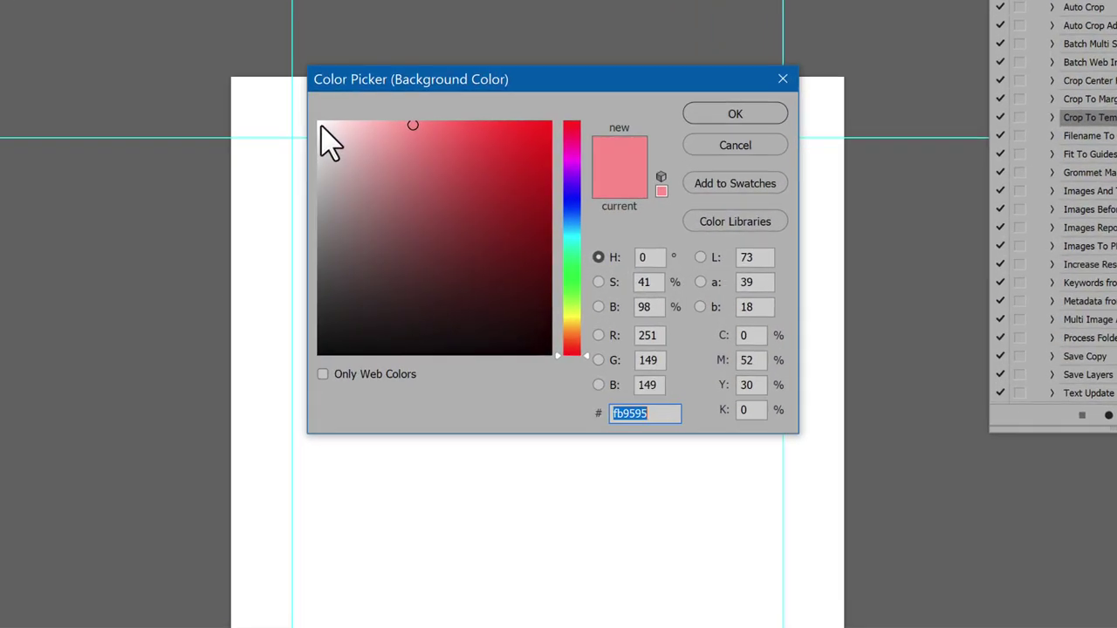
left_click_drag(334, 141, 302, 121)
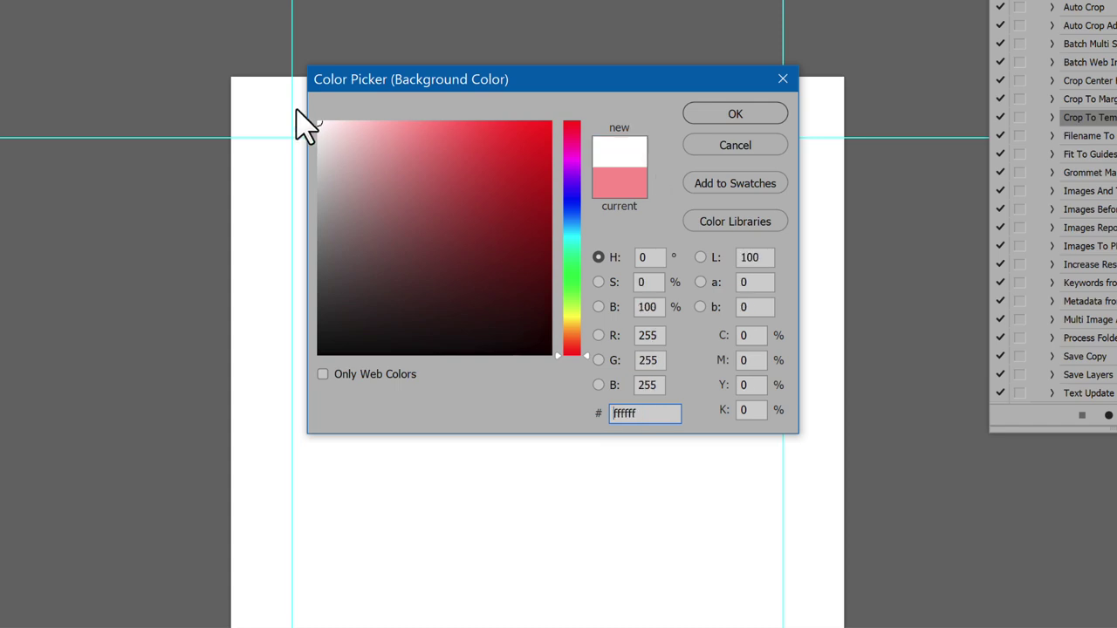
left_click(654, 339)
type("230")
key("Tab")
type("230")
key("Tab")
type("230")
key("Tab")
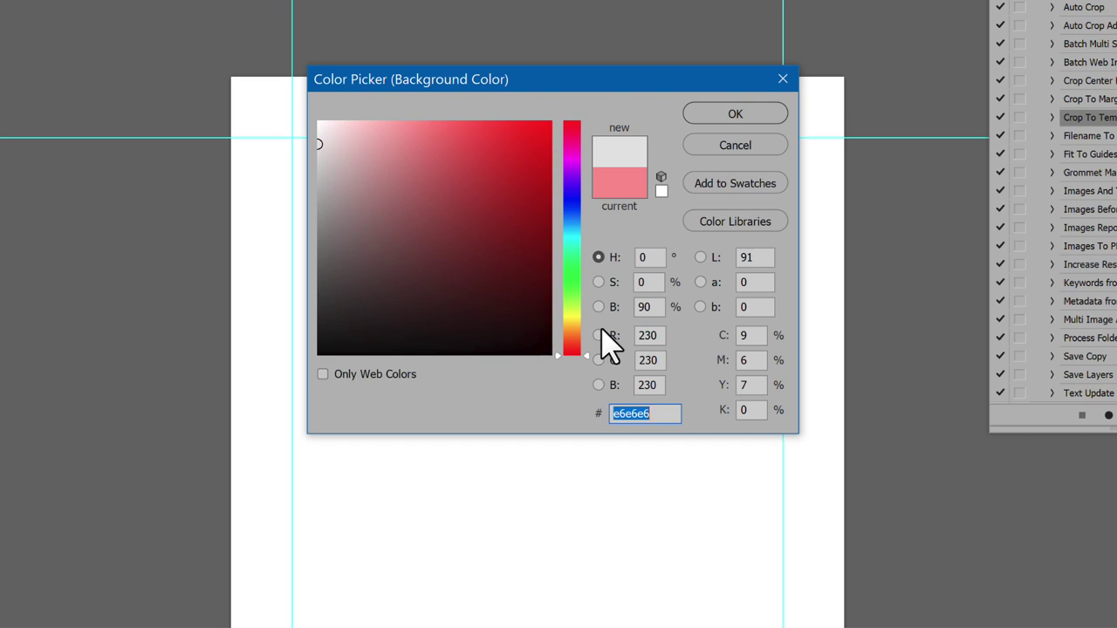
left_click(736, 116)
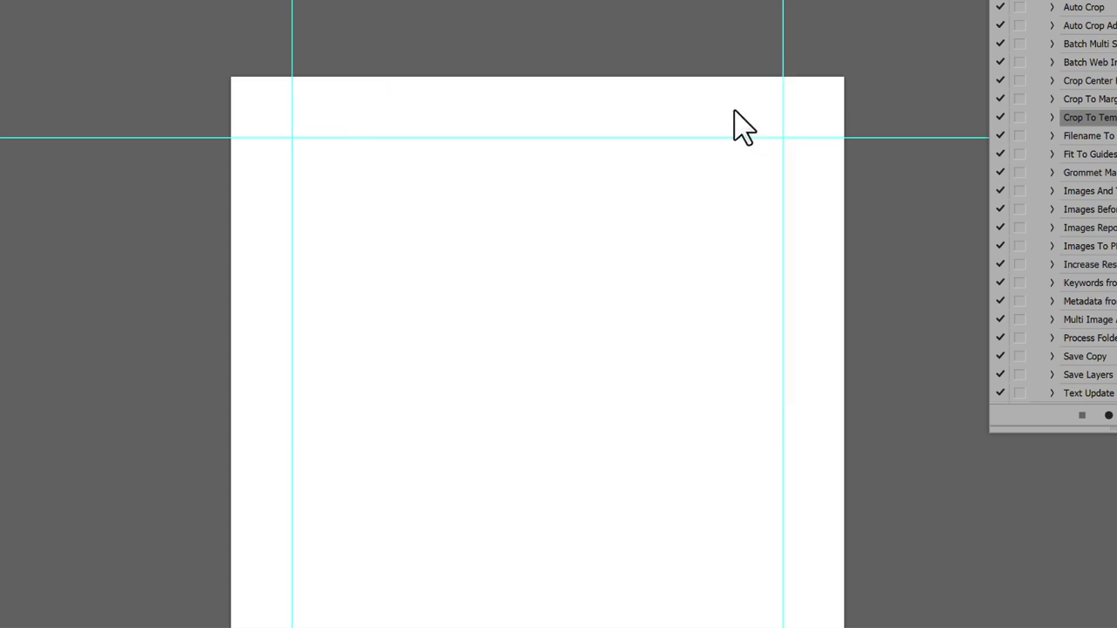
- Rerun Crop To Template with Use Content-Aware Fill on, then view the original Input images
left_click(1022, 417)
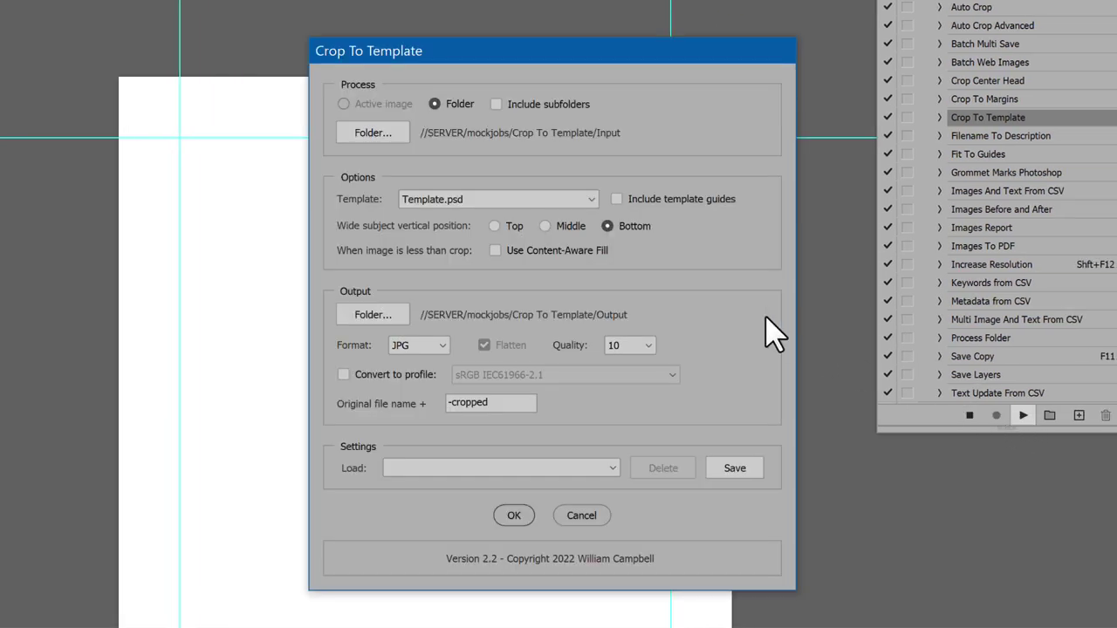
left_click(494, 251)
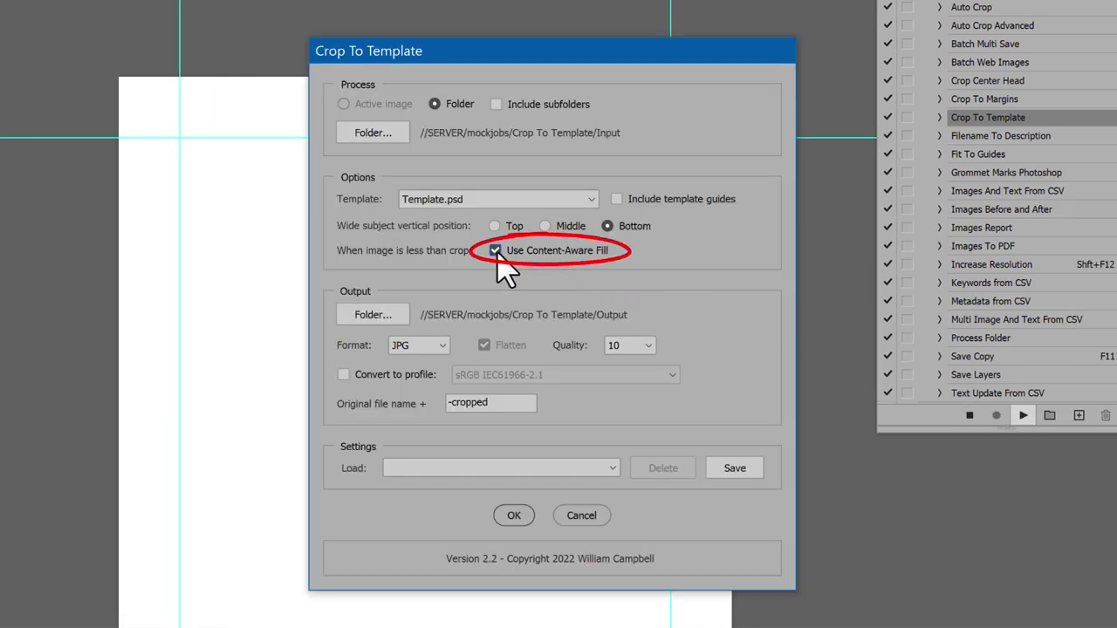
left_click(514, 516)
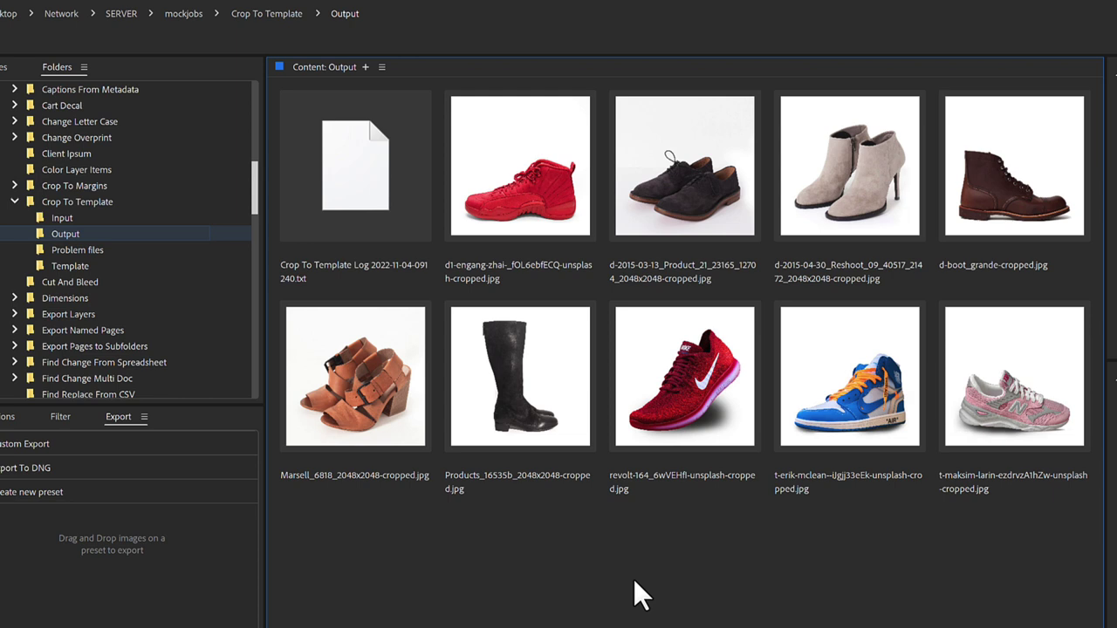
left_click(62, 218)
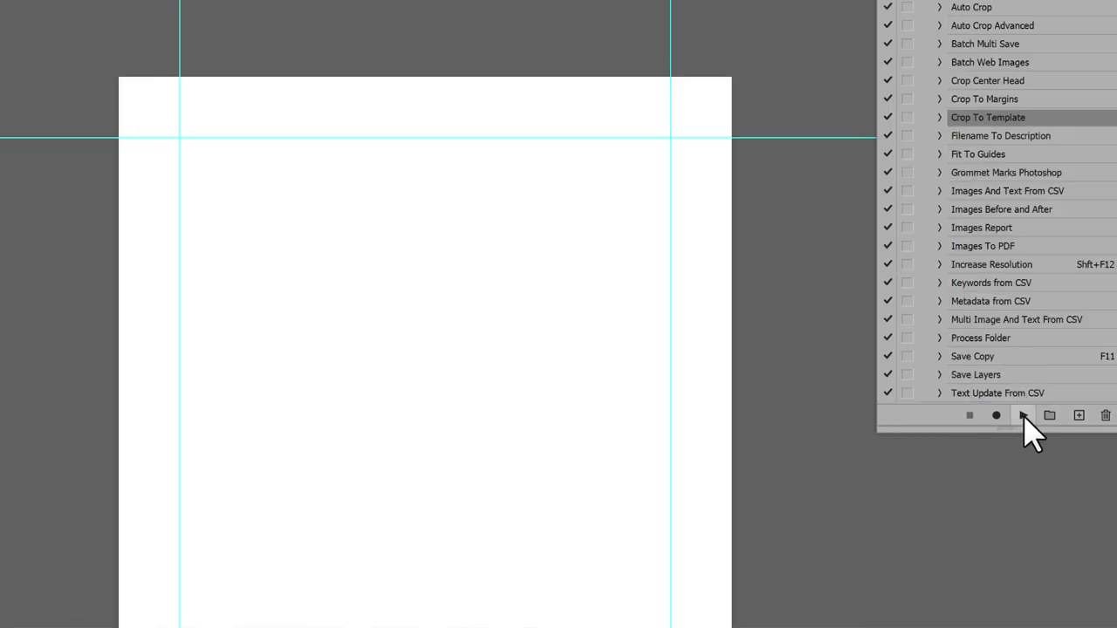
- Rerun Crop To Template with Content-Aware Fill off, saving layered PSDs with Flatten unticked
left_click(1024, 416)
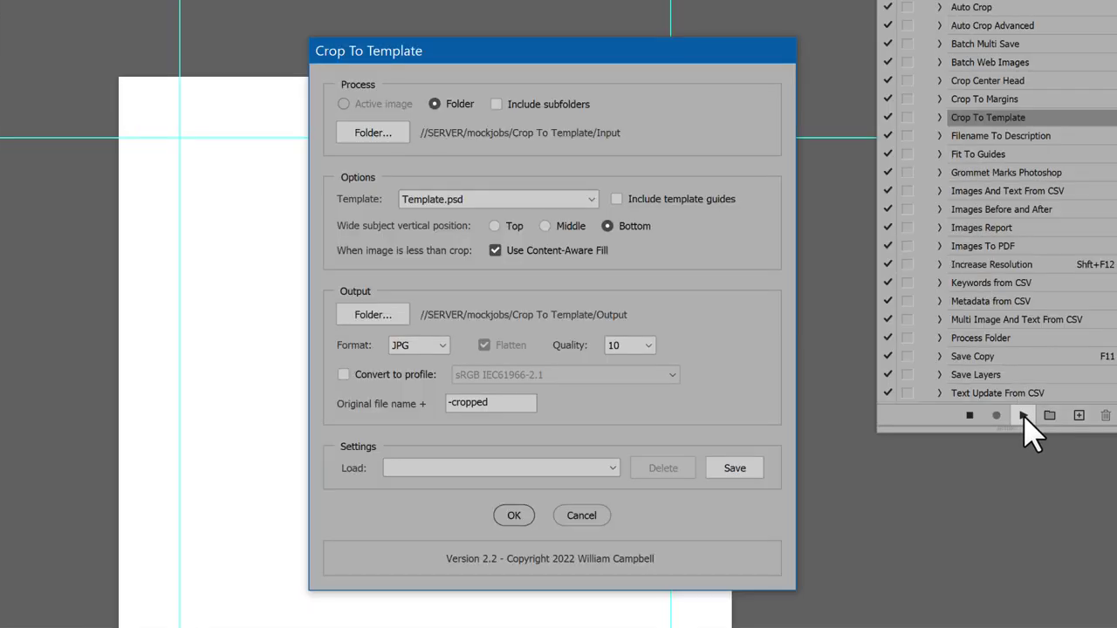
left_click(493, 249)
left_click(435, 344)
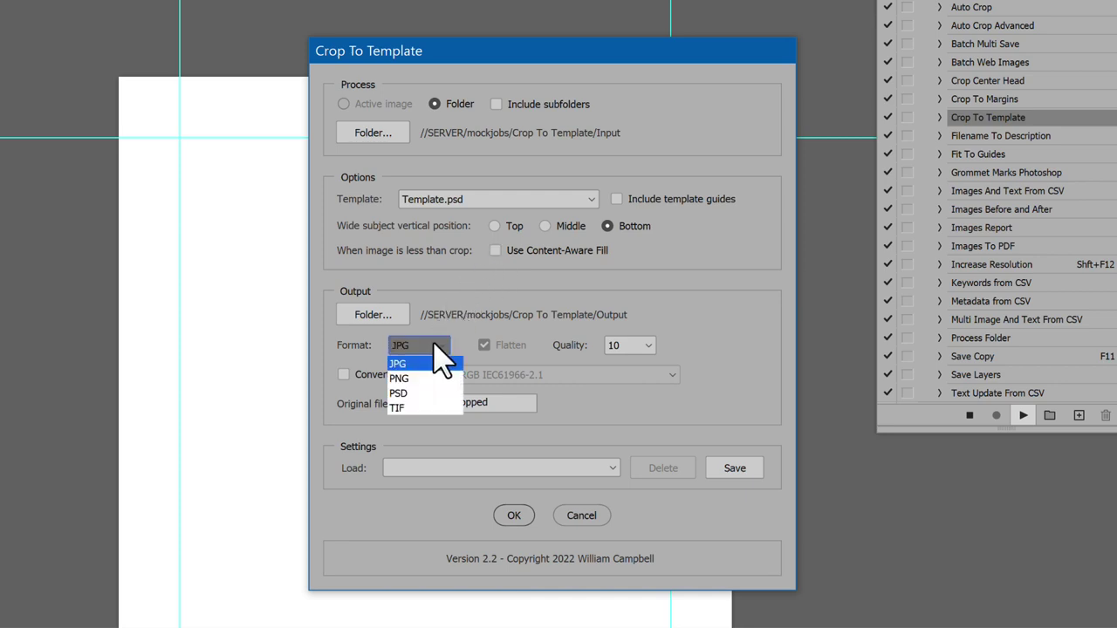
left_click(428, 393)
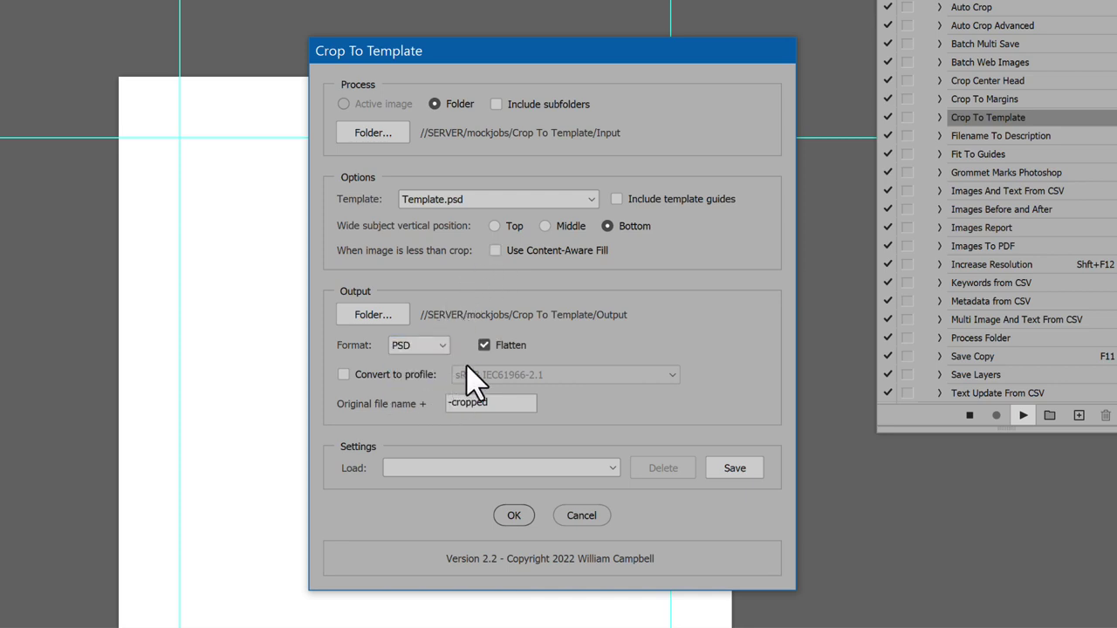
left_click(484, 346)
left_click(514, 514)
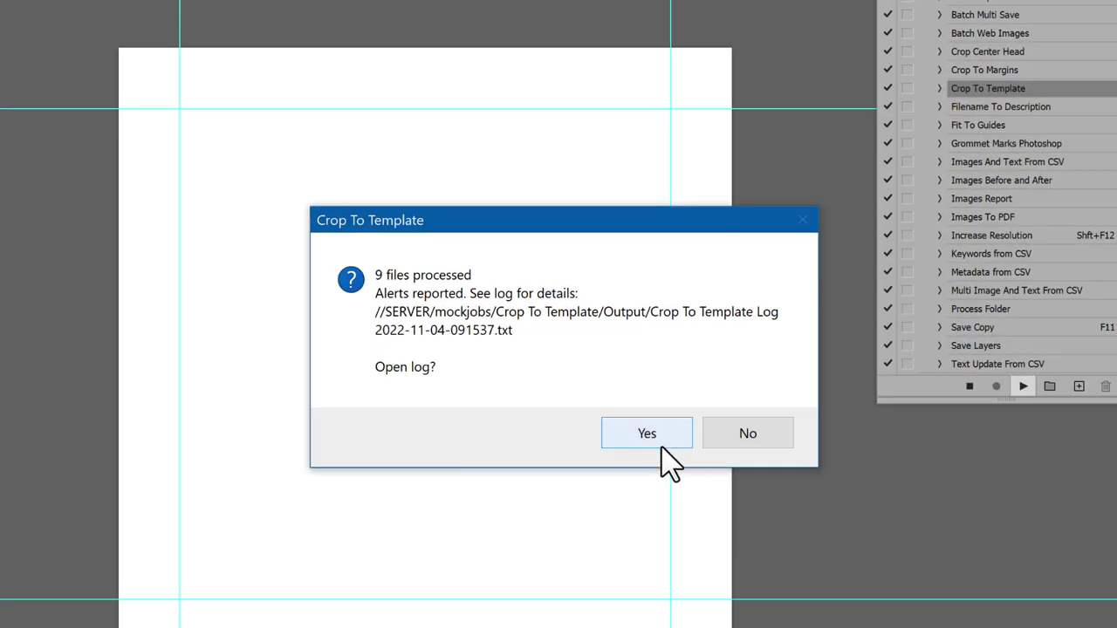
- Accept the completion prompt to view the new Crop To Template log in Notepad
left_click(660, 445)
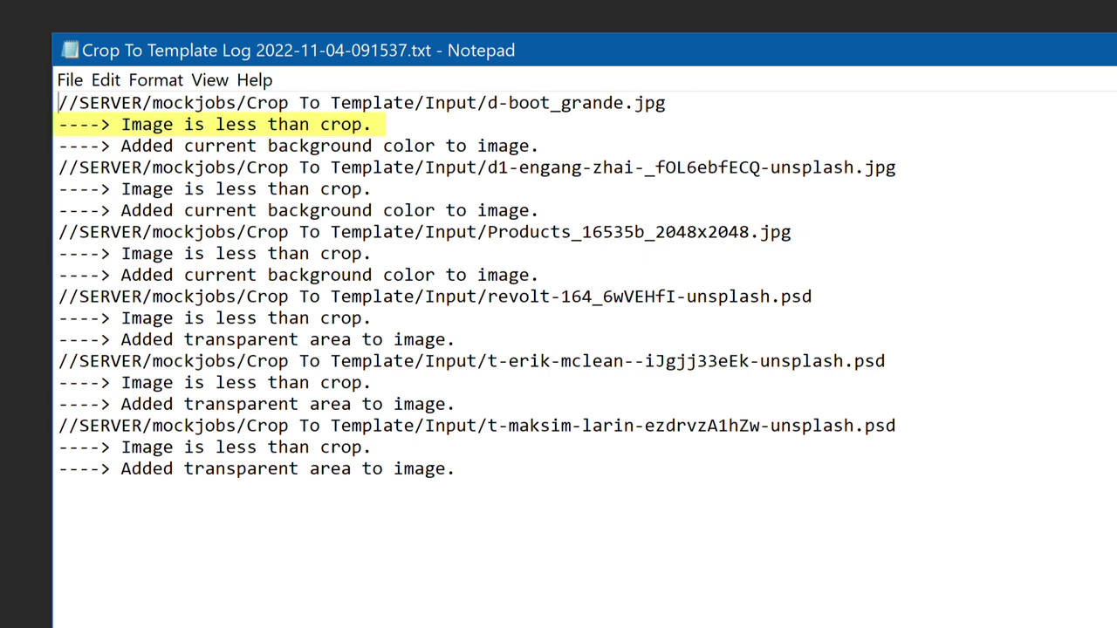